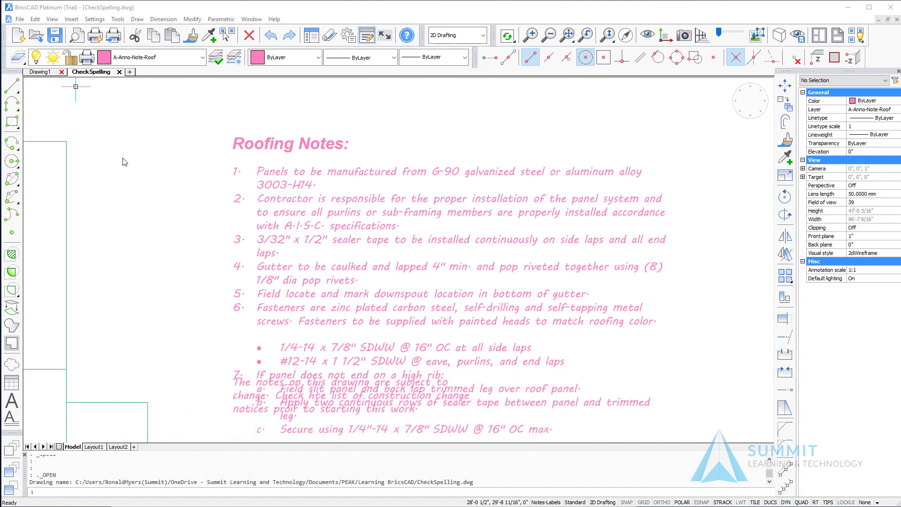
- Open the Tools menu in CheckSpelling.dwg to reach Check Spelling
{"action": "left_click", "coordinate": [136, 177]}
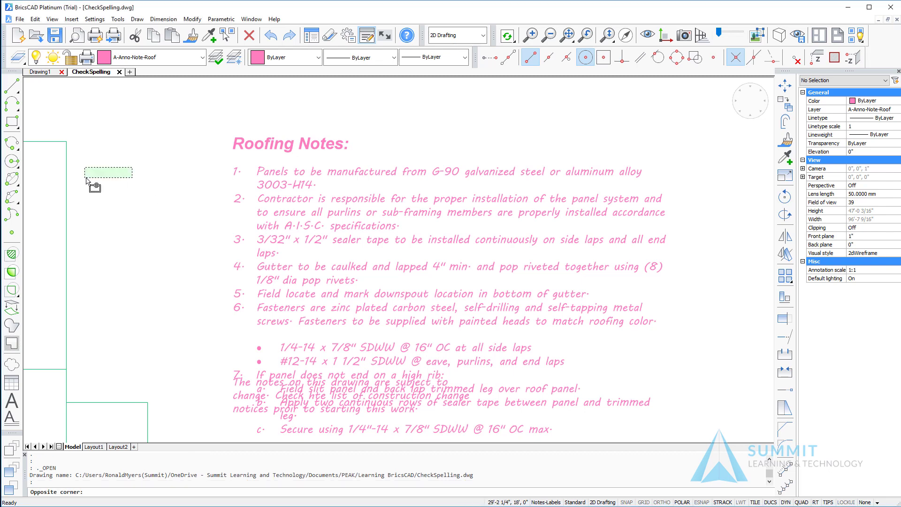
{"action": "left_click", "coordinate": [118, 19]}
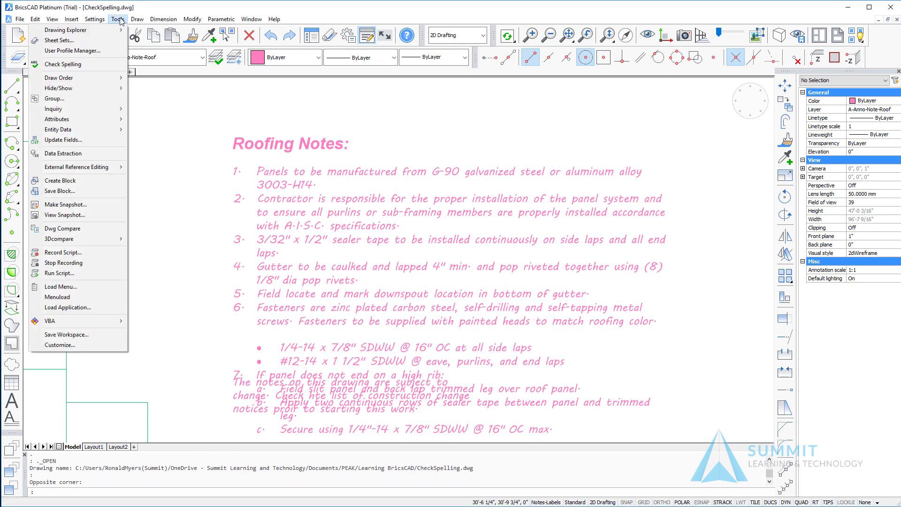
- Launch Check Spelling for the entire drawing and move its dialog off the notes
{"action": "left_click", "coordinate": [74, 65]}
{"action": "left_click_drag", "start_coordinate": [137, 168], "coordinate": [155, 177]}
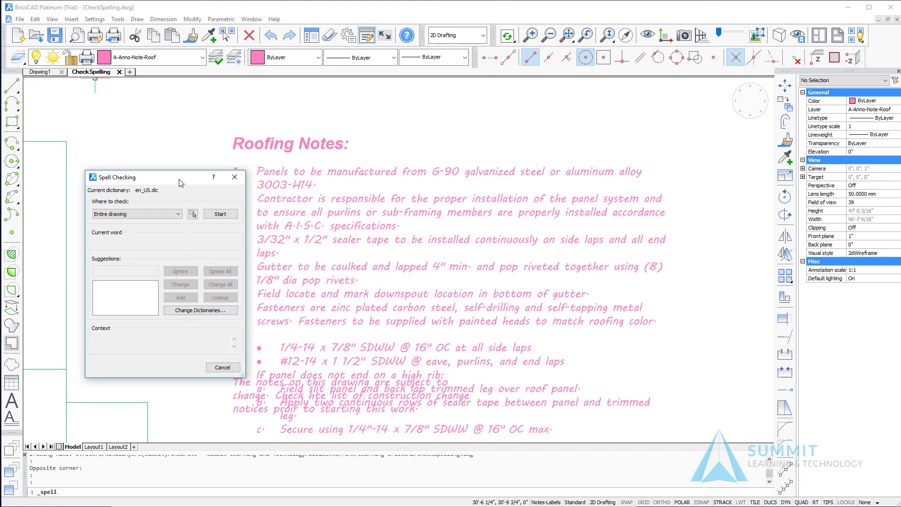
{"action": "left_click_drag", "start_coordinate": [181, 182], "coordinate": [165, 170]}
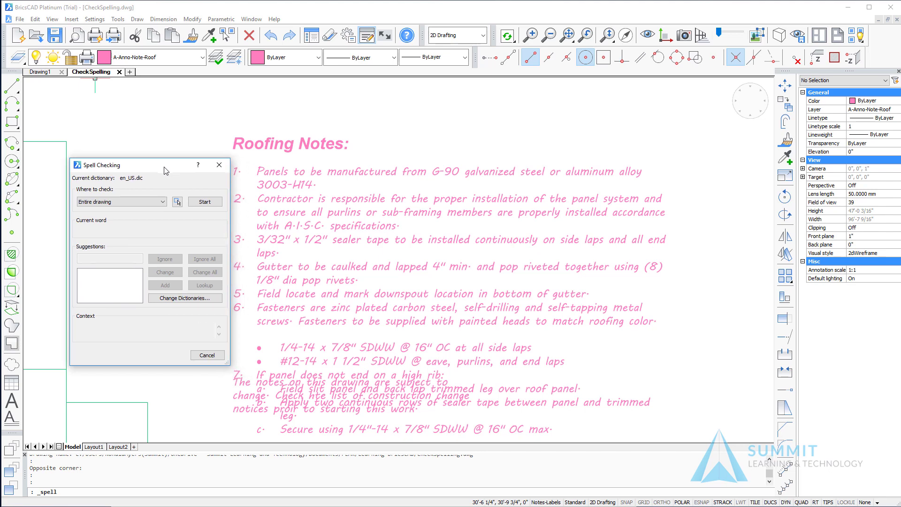
- Open Change Dictionaries and drag it clear of the roofing notes text
{"action": "left_click", "coordinate": [183, 301]}
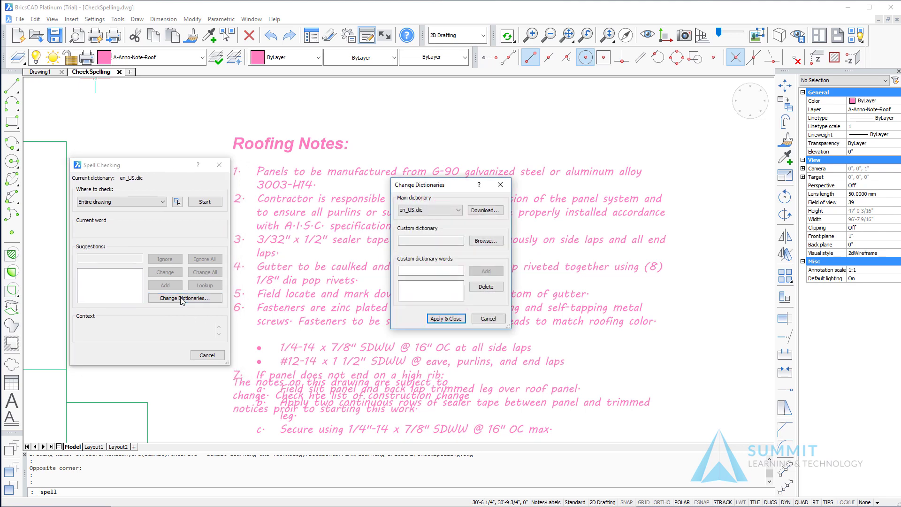
{"action": "left_click_drag", "start_coordinate": [442, 187], "coordinate": [303, 186]}
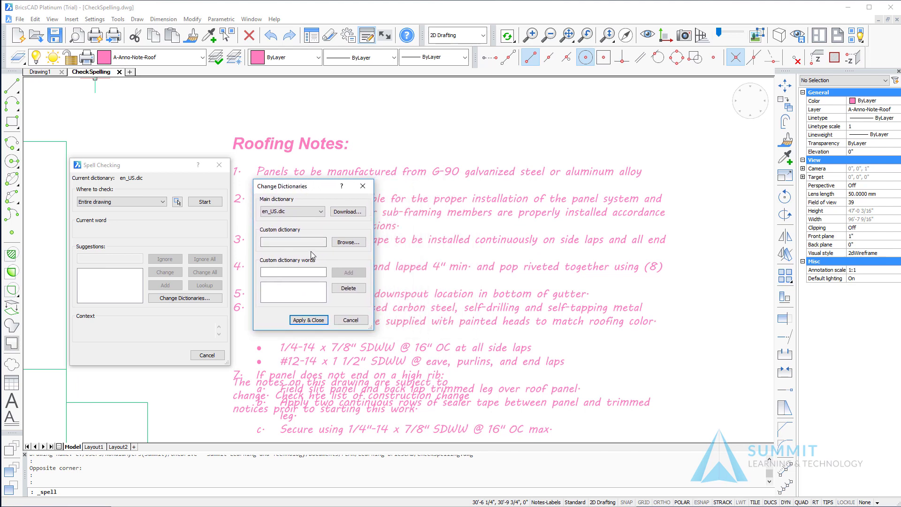
{"action": "left_click_drag", "start_coordinate": [303, 189], "coordinate": [148, 202]}
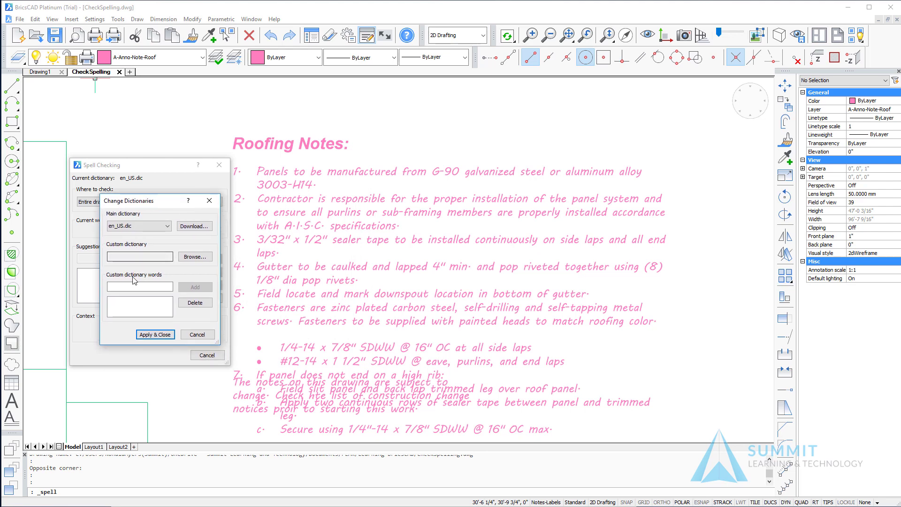
- Browse to CADDictionary, load it as the custom dictionary, and apply the change
{"action": "left_click", "coordinate": [195, 257]}
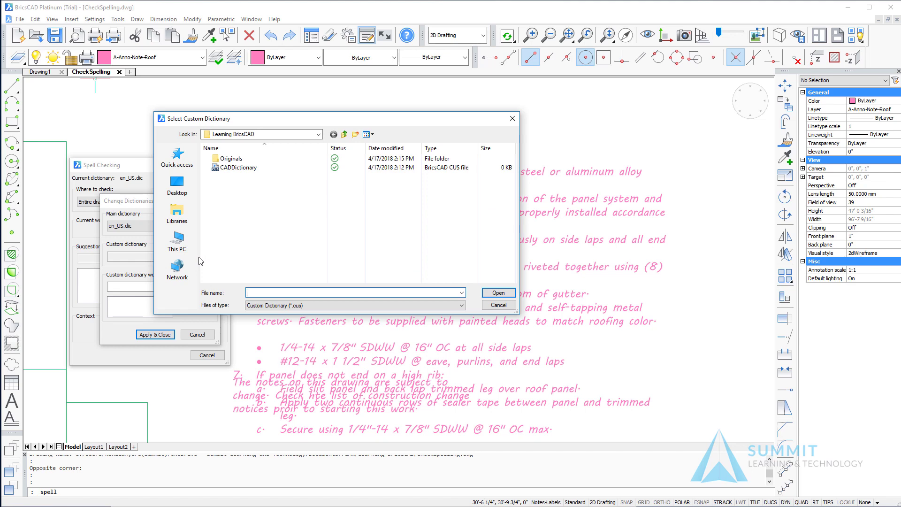
{"action": "left_click", "coordinate": [237, 168]}
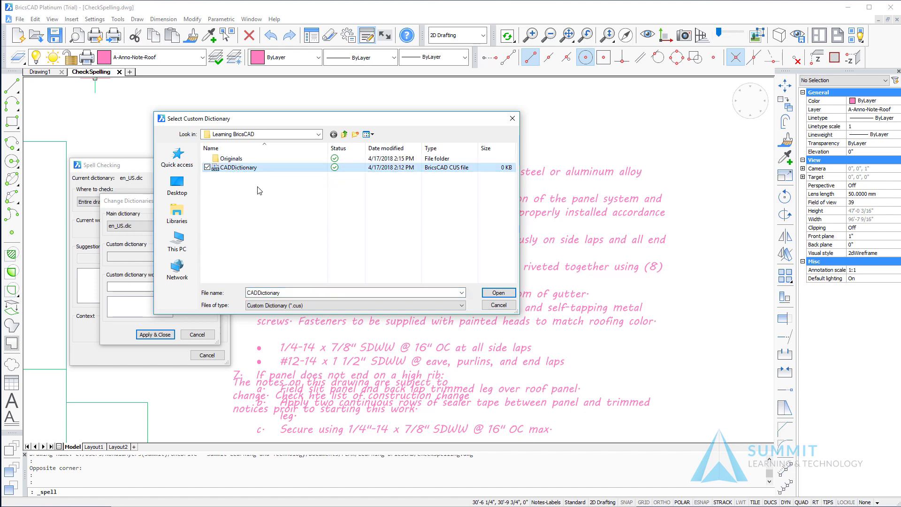
{"action": "left_click", "coordinate": [497, 292]}
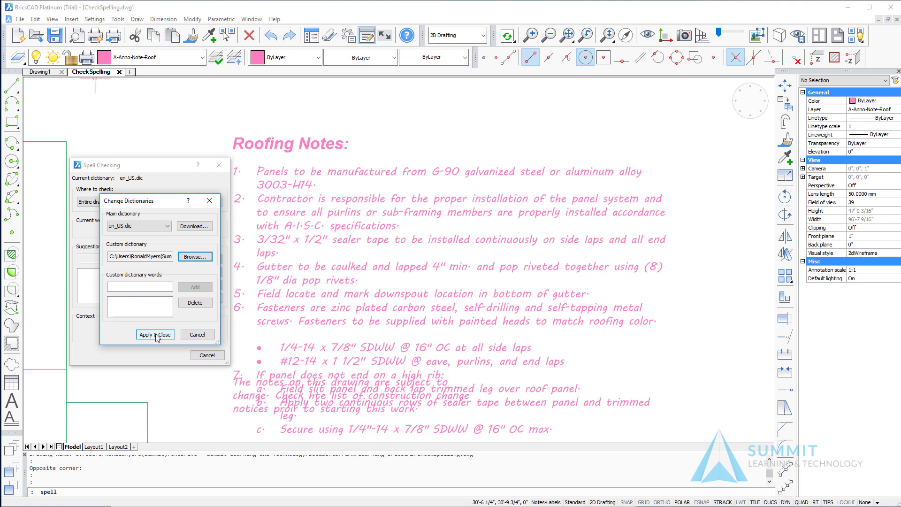
{"action": "left_click", "coordinate": [156, 334]}
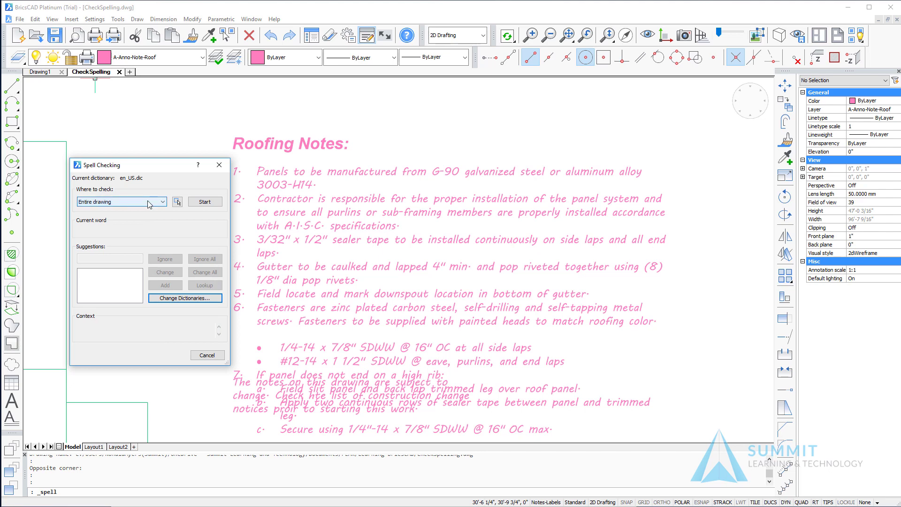
- Start checking the whole drawing and add the flagged words purlins and dia to the custom dictionary
{"action": "left_click", "coordinate": [210, 203]}
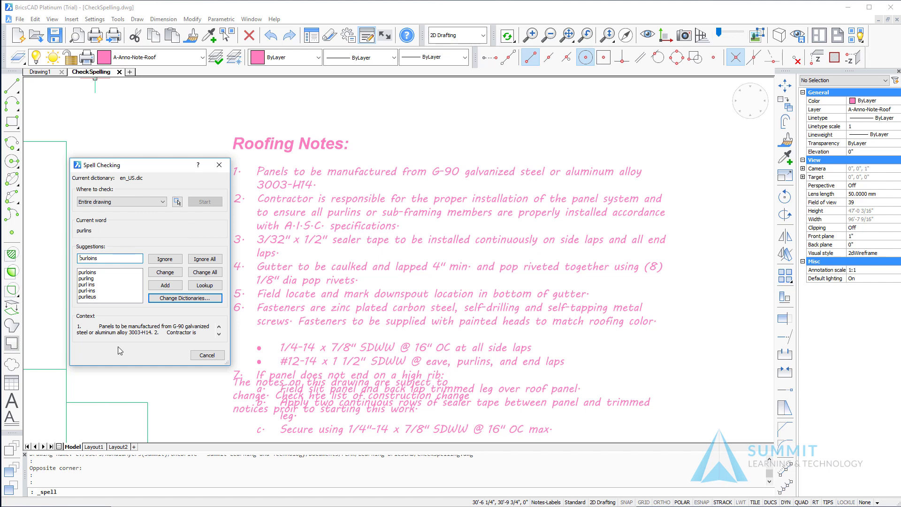
{"action": "left_click", "coordinate": [219, 334]}
{"action": "left_click", "coordinate": [219, 333]}
{"action": "left_click_drag", "start_coordinate": [131, 333], "coordinate": [115, 333]}
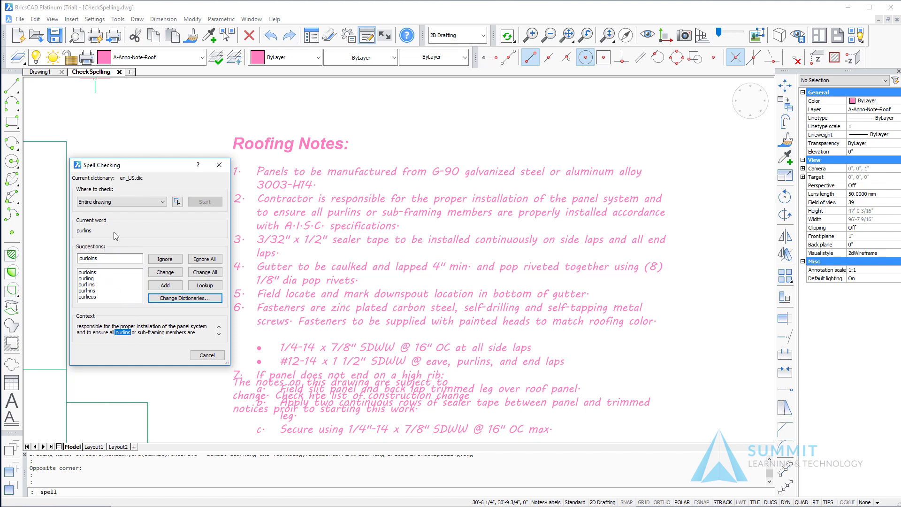
{"action": "left_click", "coordinate": [165, 285]}
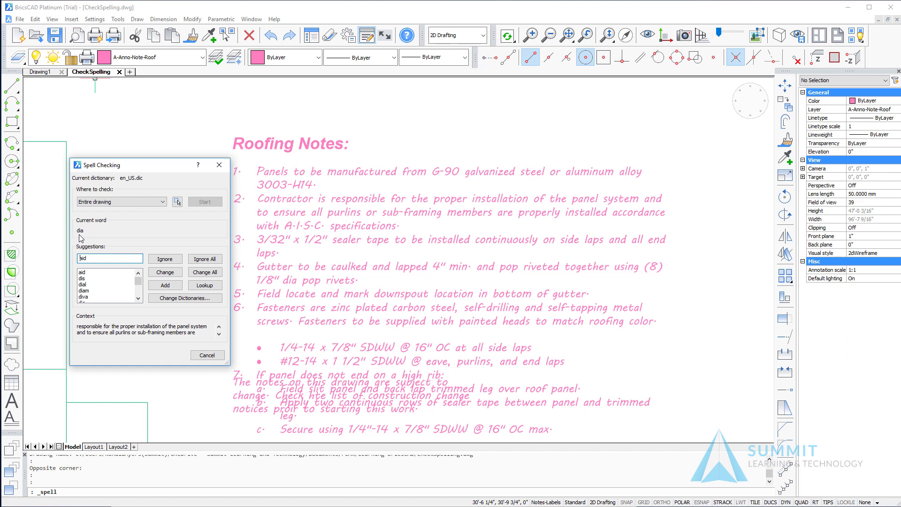
{"action": "left_click", "coordinate": [165, 288]}
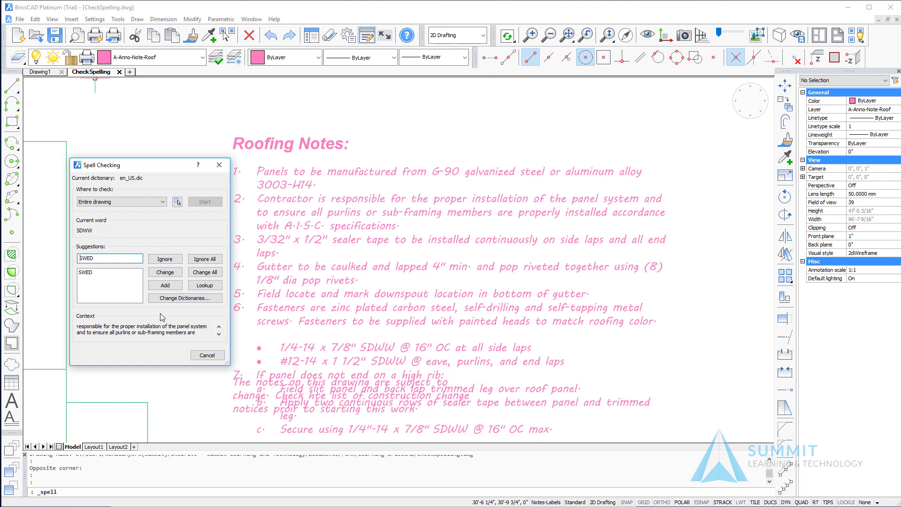
- Ignore the unknown word SDWW
{"action": "left_click", "coordinate": [169, 262]}
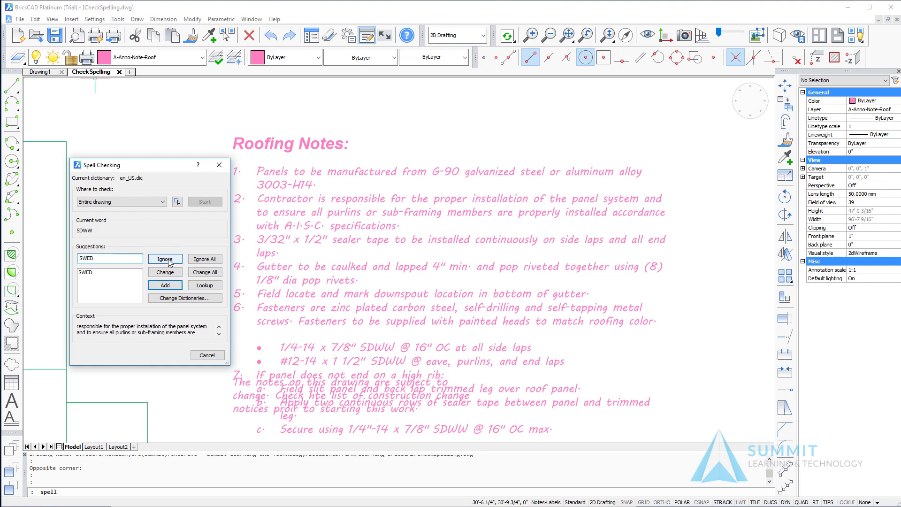
{"action": "left_click", "coordinate": [170, 262]}
{"action": "left_click", "coordinate": [164, 259]}
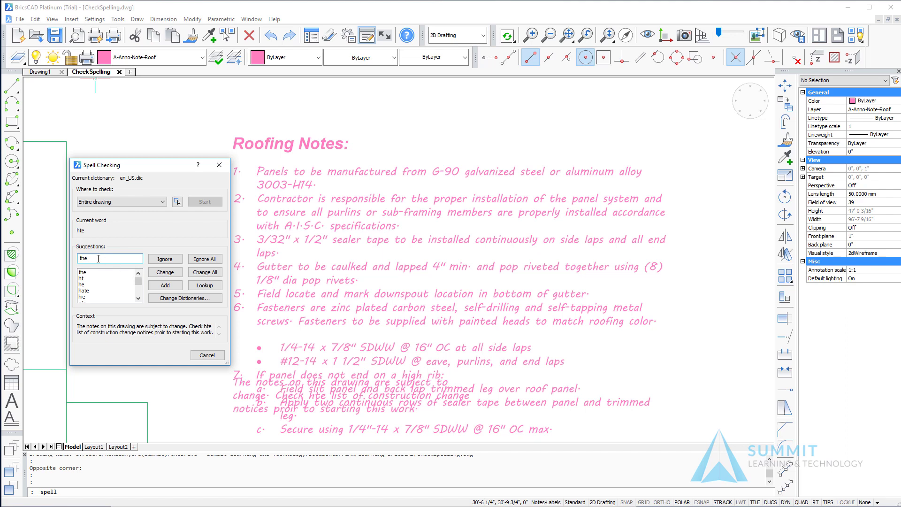
- Correct hte to 'the' and proir to 'prior'
{"action": "double_click", "coordinate": [81, 258]}
{"action": "left_click", "coordinate": [166, 272]}
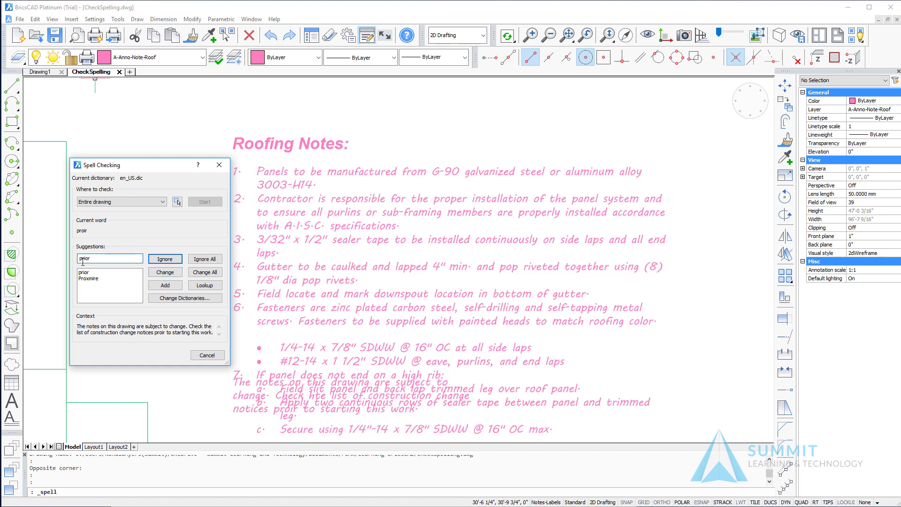
{"action": "left_click", "coordinate": [170, 274]}
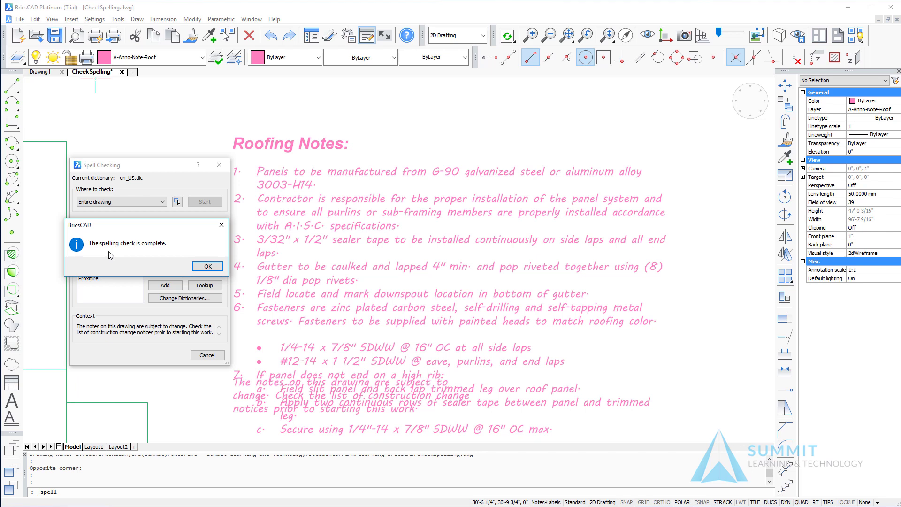
- Dismiss the completion message and verify purlins and dia appear in the custom dictionary words
{"action": "left_click", "coordinate": [209, 267]}
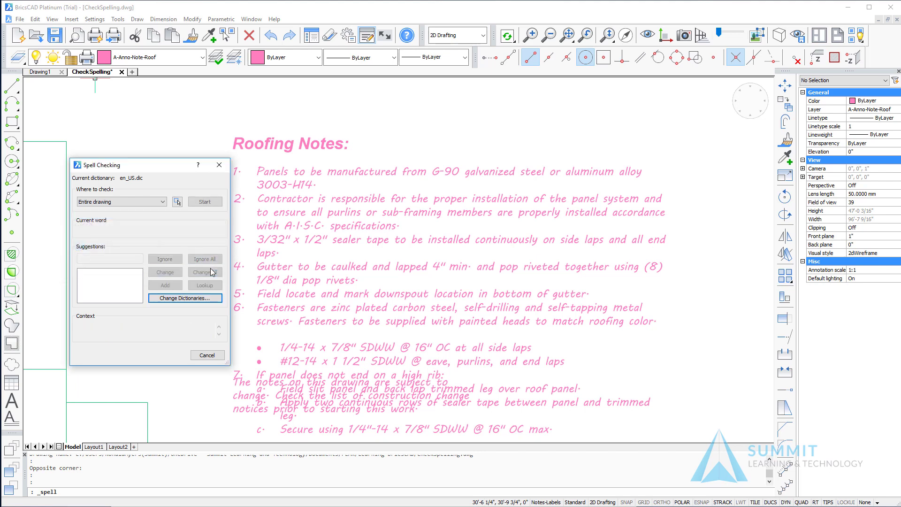
{"action": "left_click", "coordinate": [176, 301]}
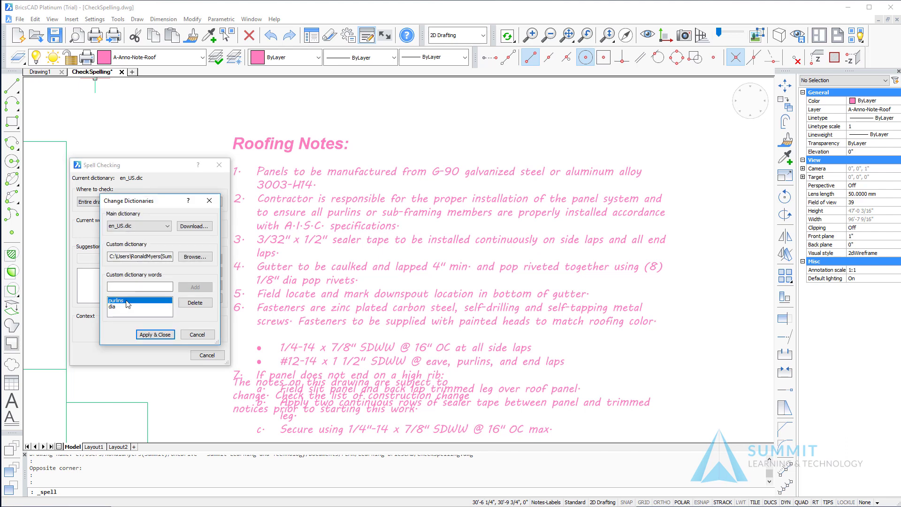
{"action": "left_click", "coordinate": [123, 308]}
{"action": "left_click", "coordinate": [122, 300]}
{"action": "left_click", "coordinate": [122, 308]}
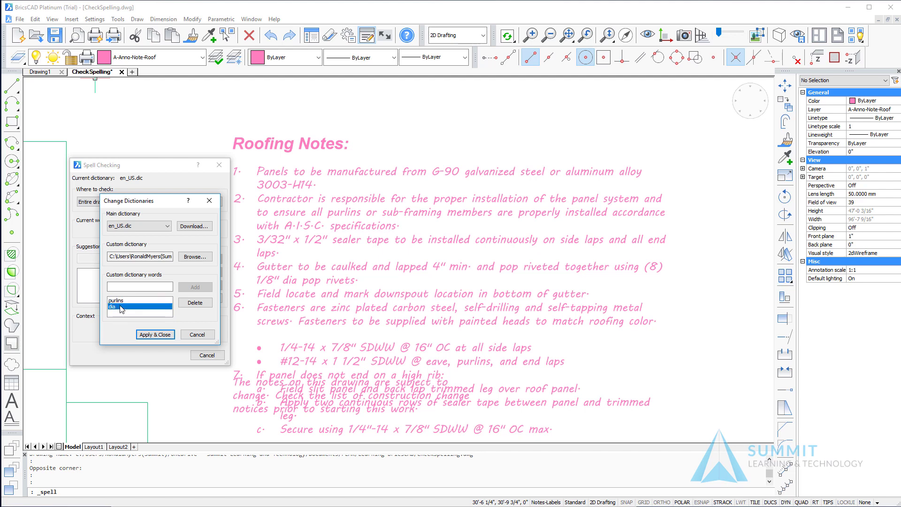
{"action": "left_click", "coordinate": [130, 302]}
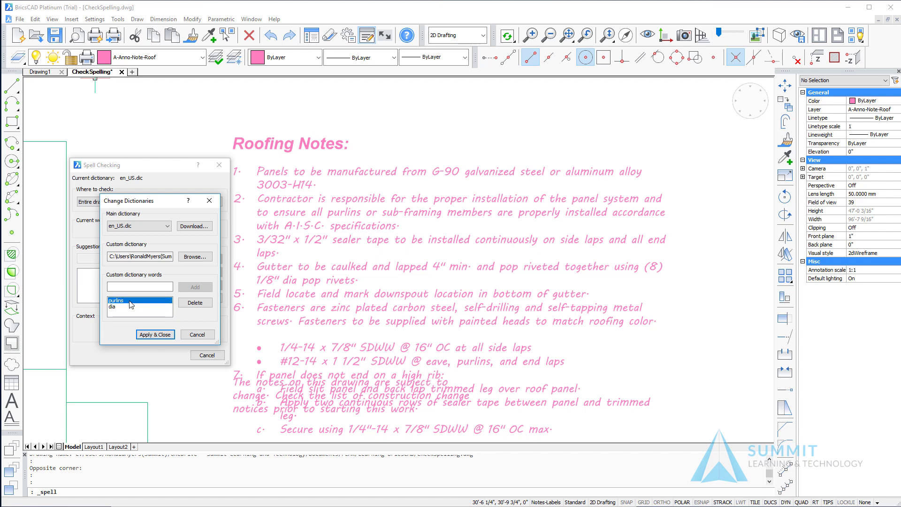
- Close the Change Dictionaries and Spell Checking dialogs
{"action": "left_click", "coordinate": [154, 335]}
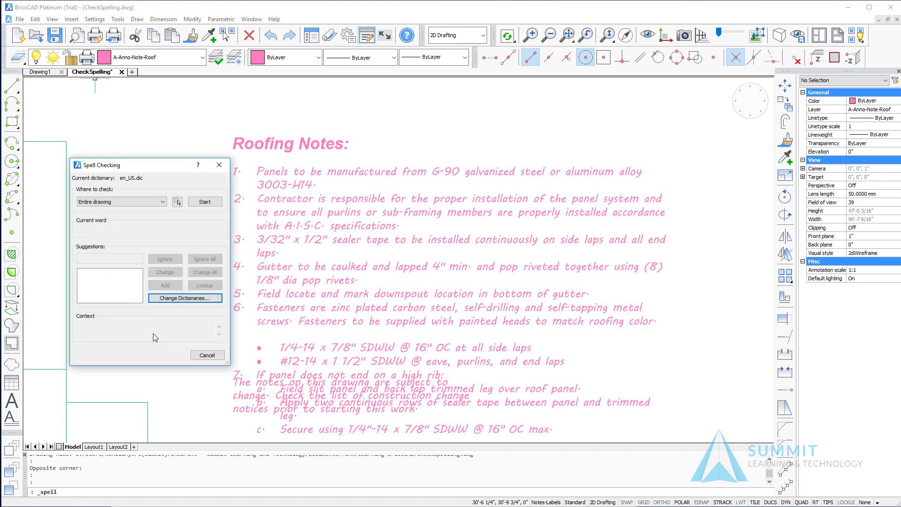
{"action": "left_click", "coordinate": [207, 355]}
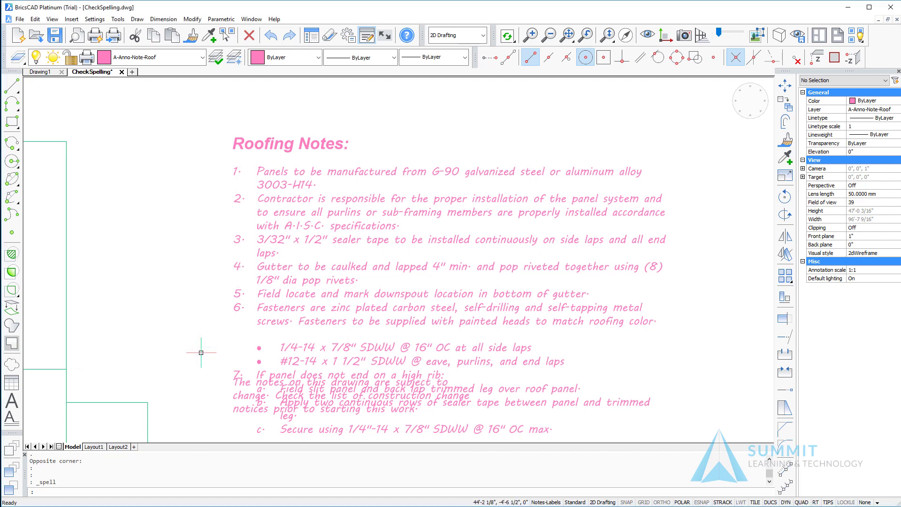